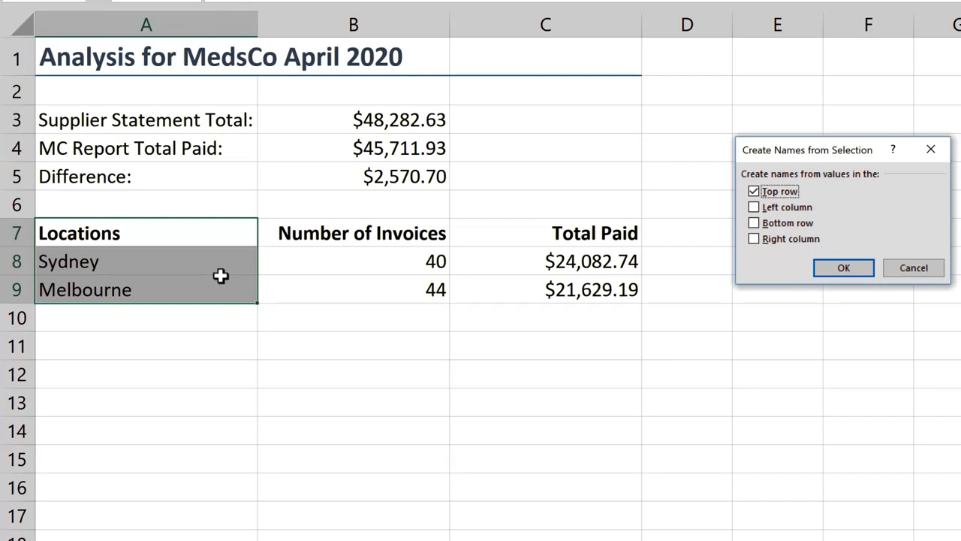
# Create a named range from the top row of A7:A9 and select the Locations range by its name.
pyautogui.press('Return')
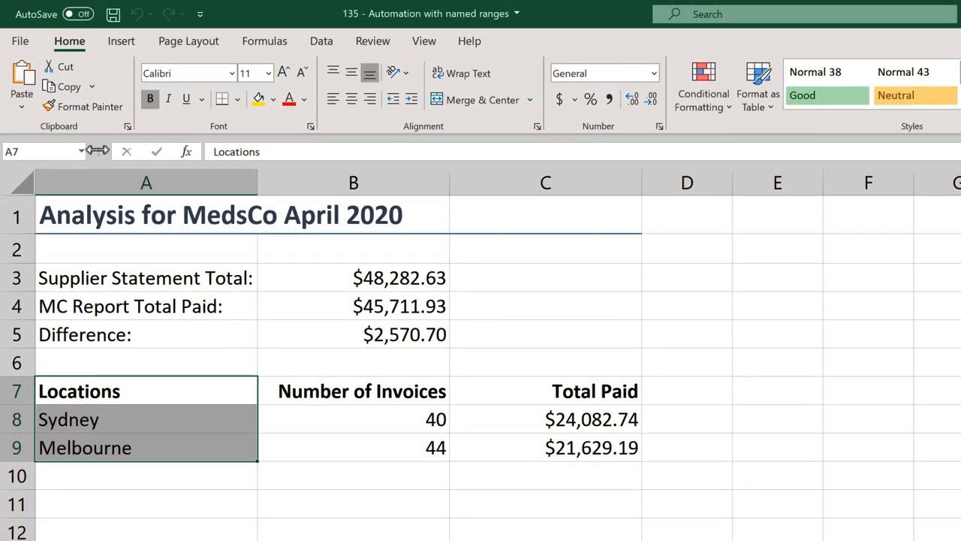
pyautogui.click(81, 113)
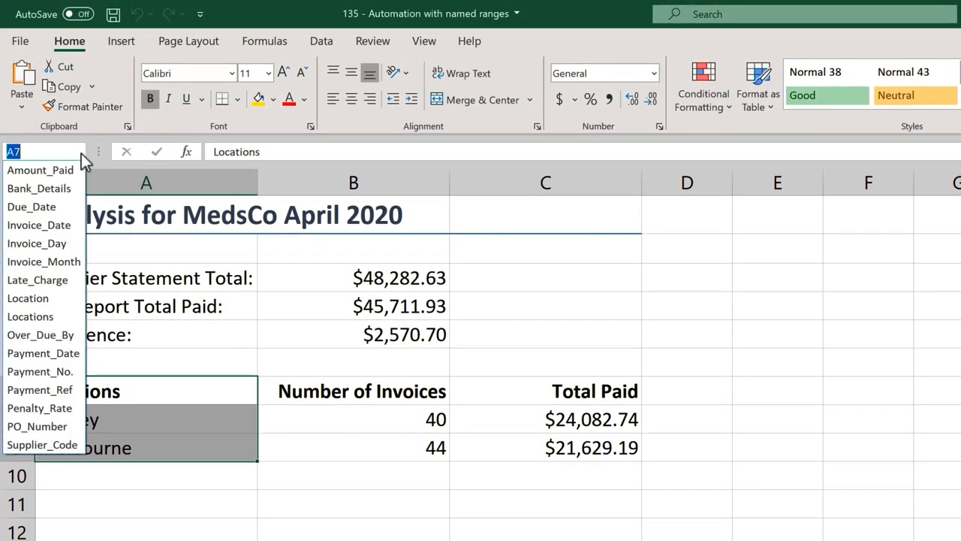
pyautogui.click(60, 316)
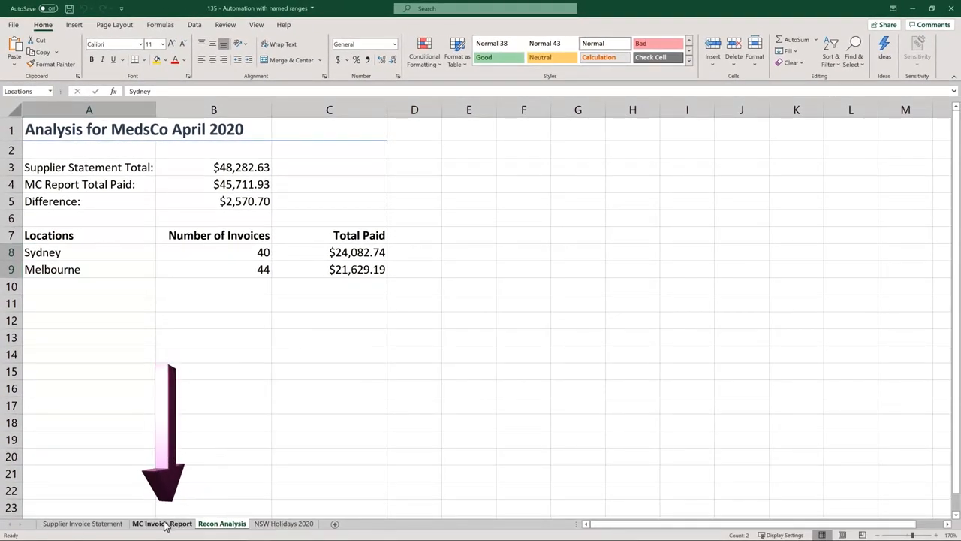
# Test the Location cell K2 on the MC Invoice Report sheet by entering Sydney, and clear the cell again.
pyautogui.click(162, 523)
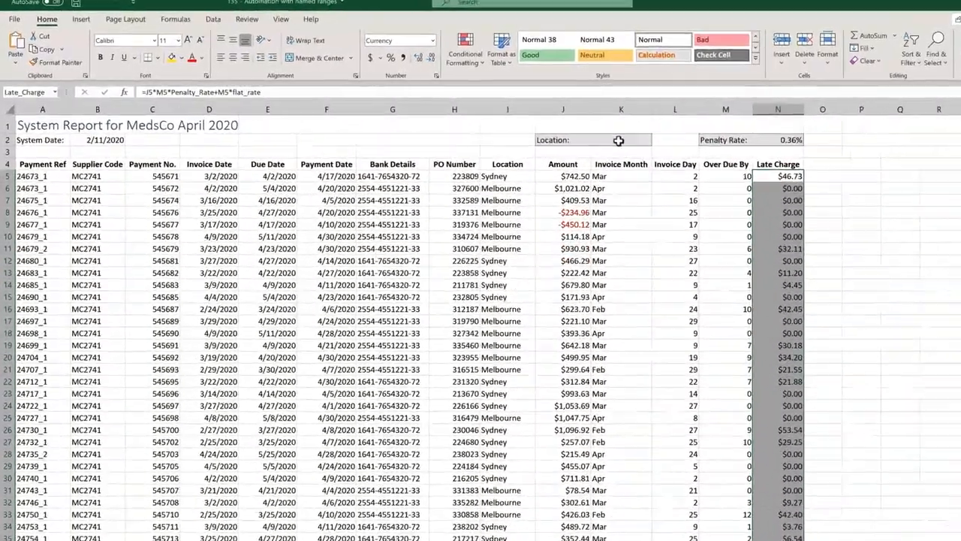
pyautogui.click(573, 134)
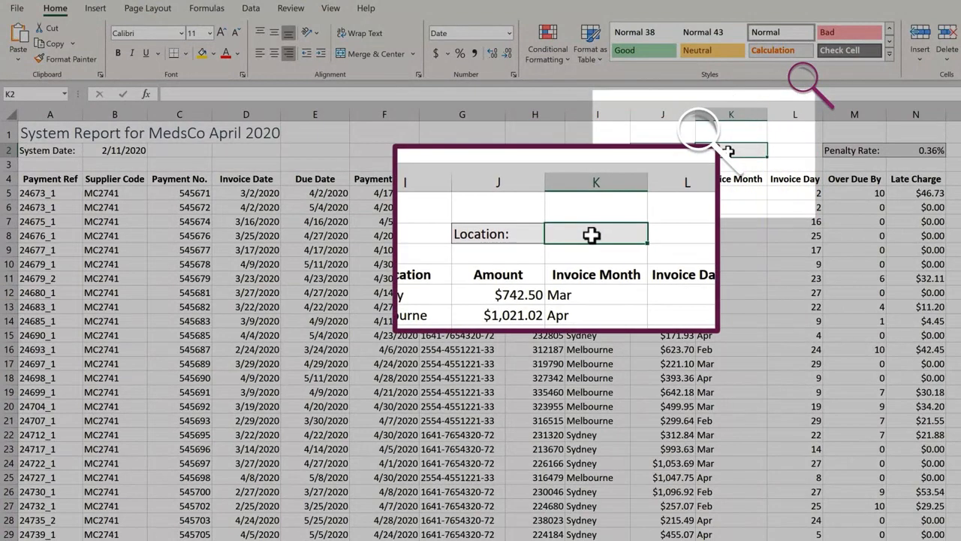
pyautogui.write('Sydney')
pyautogui.press('Return')
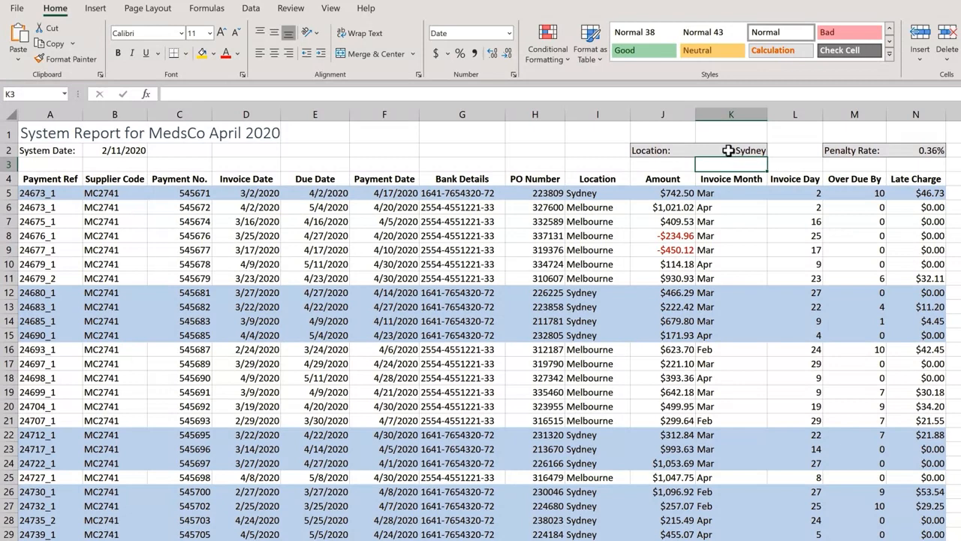
pyautogui.click(730, 150)
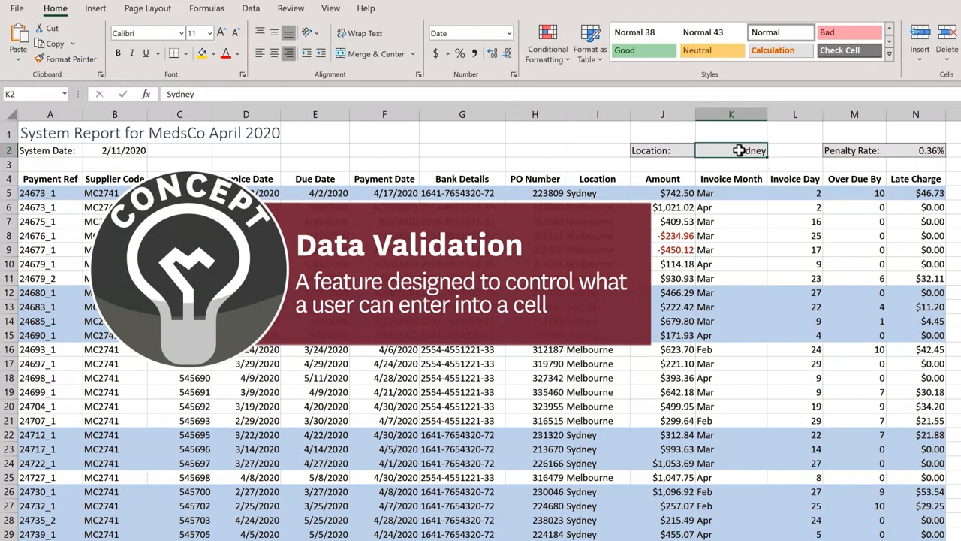
pyautogui.press('Delete')
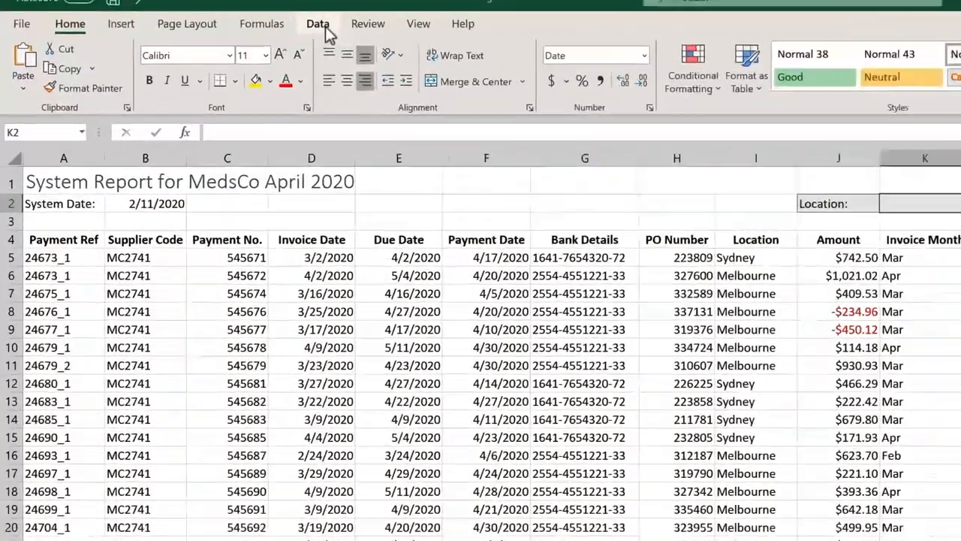
# Add list data validation with the source =Locations to cell K2 on the MC Invoice Report sheet, and choose Sydney from its dropdown.
pyautogui.click(323, 28)
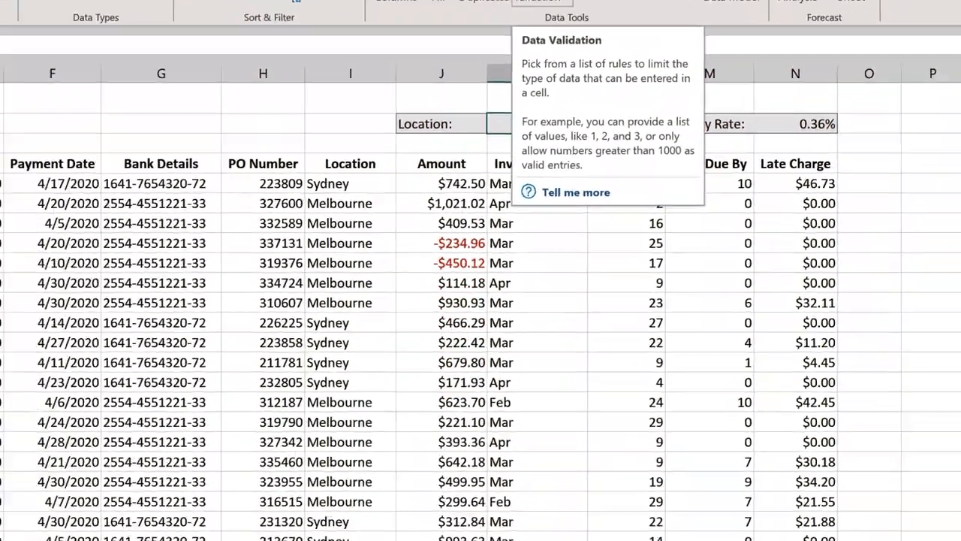
pyautogui.click(470, 92)
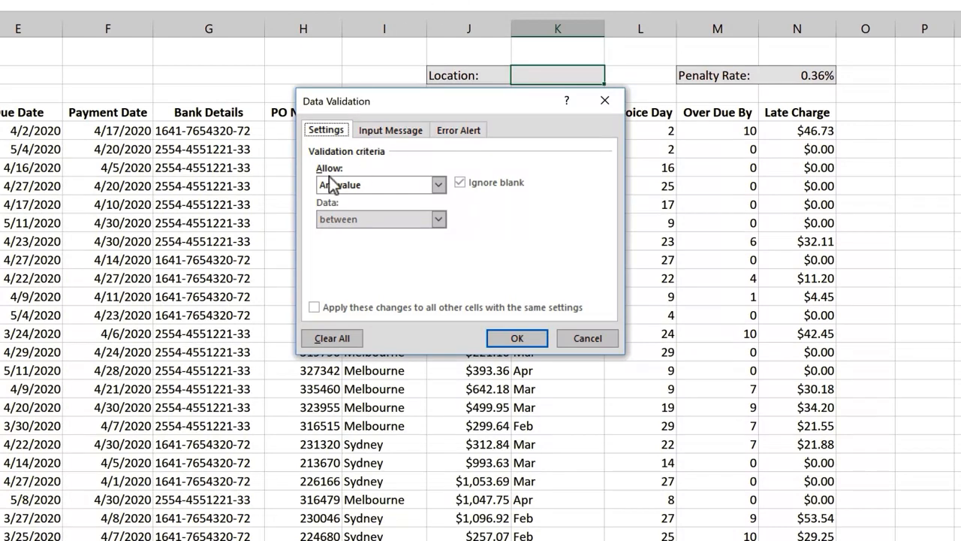
pyautogui.click(438, 185)
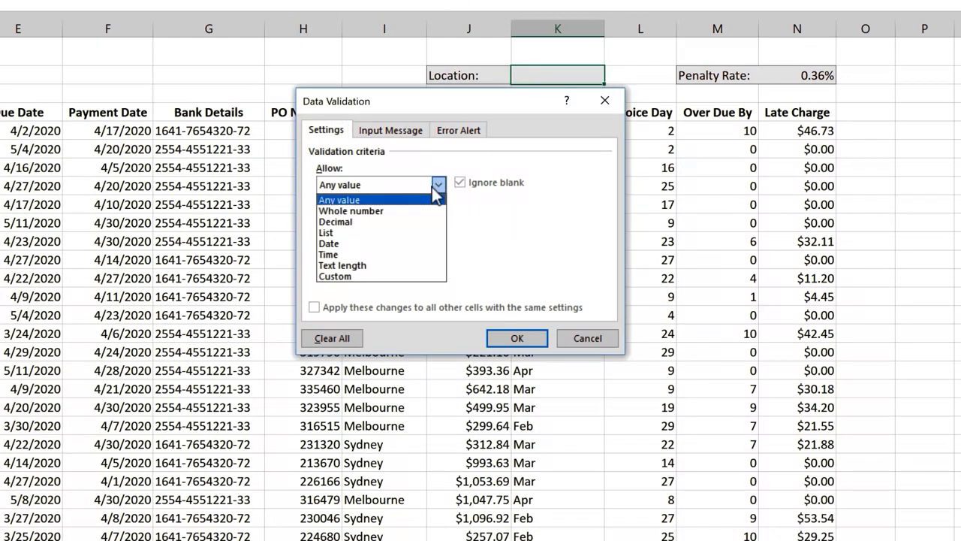
pyautogui.click(329, 234)
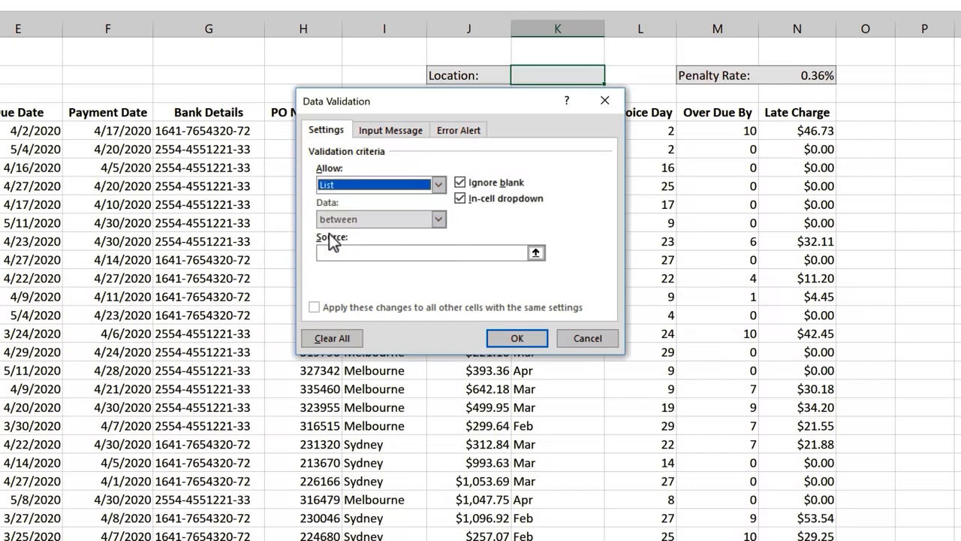
pyautogui.click(333, 252)
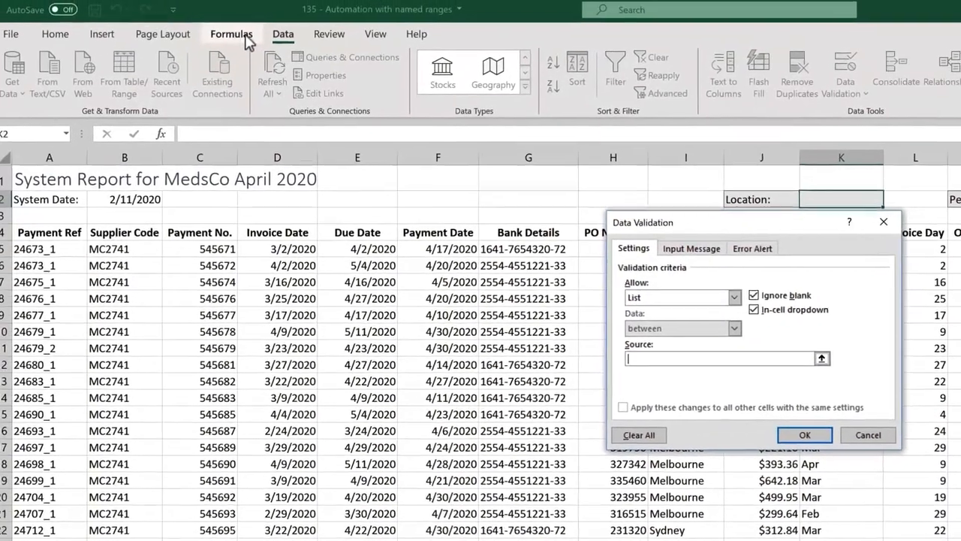
pyautogui.click(246, 37)
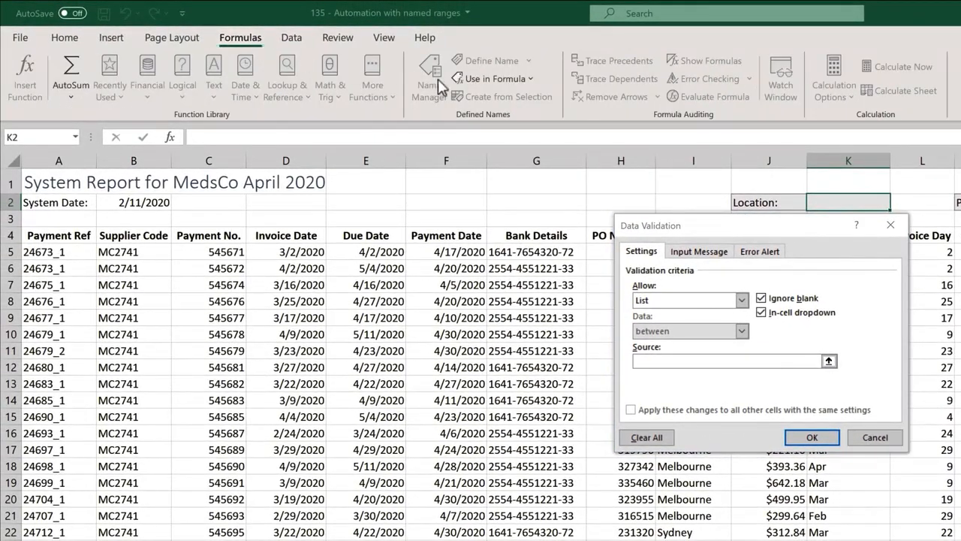
pyautogui.click(527, 79)
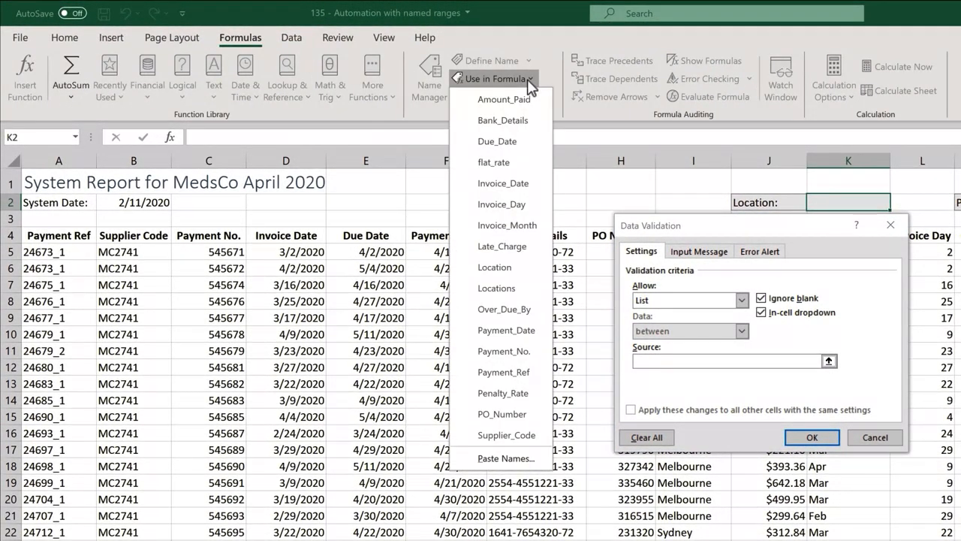
pyautogui.click(533, 291)
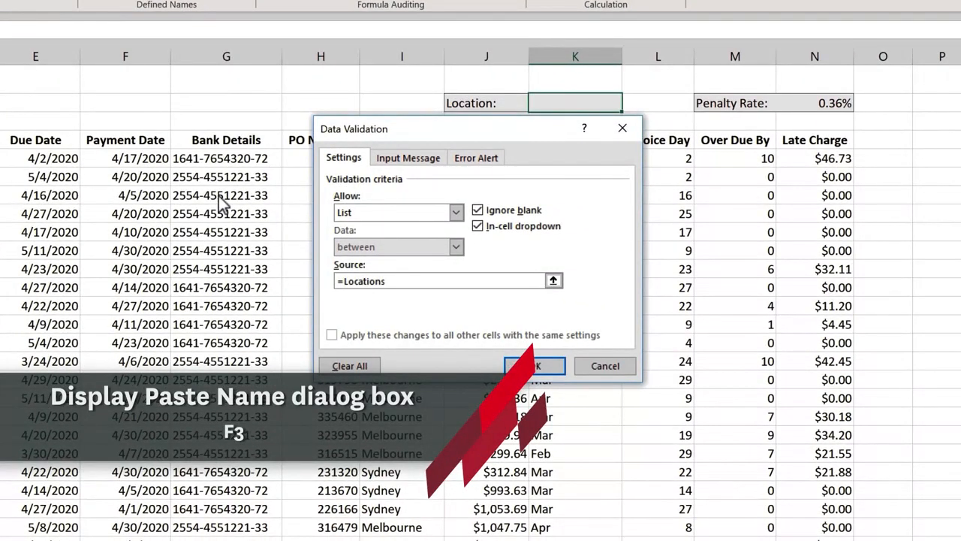
pyautogui.click(557, 368)
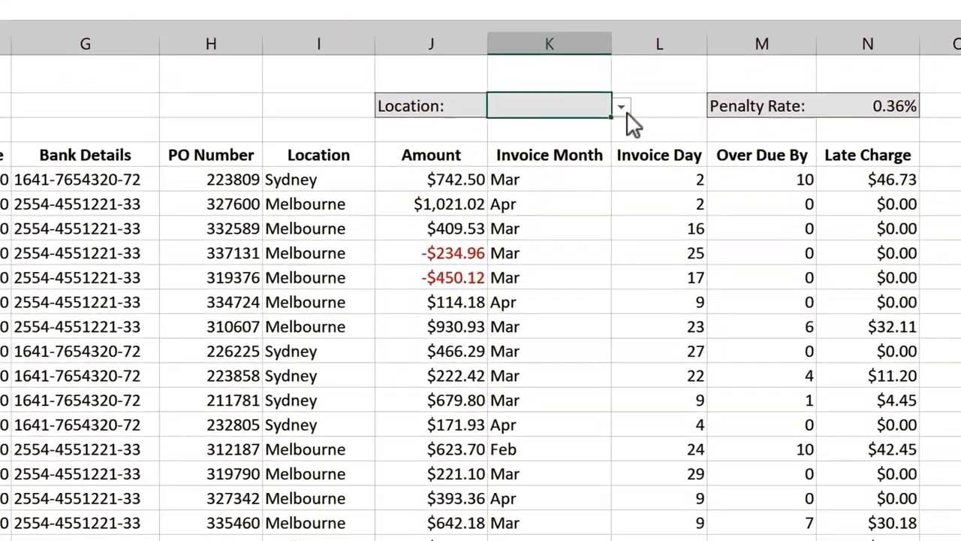
pyautogui.click(622, 107)
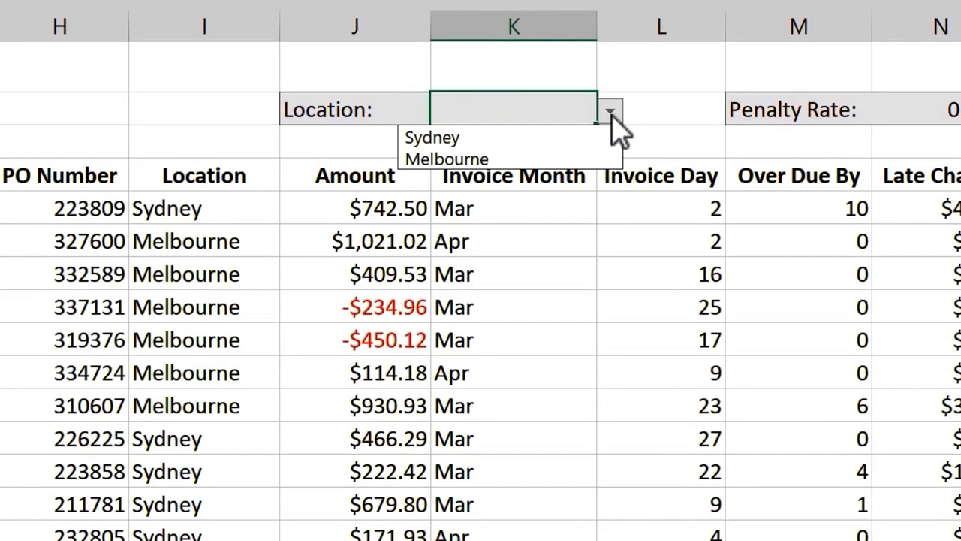
pyautogui.click(539, 137)
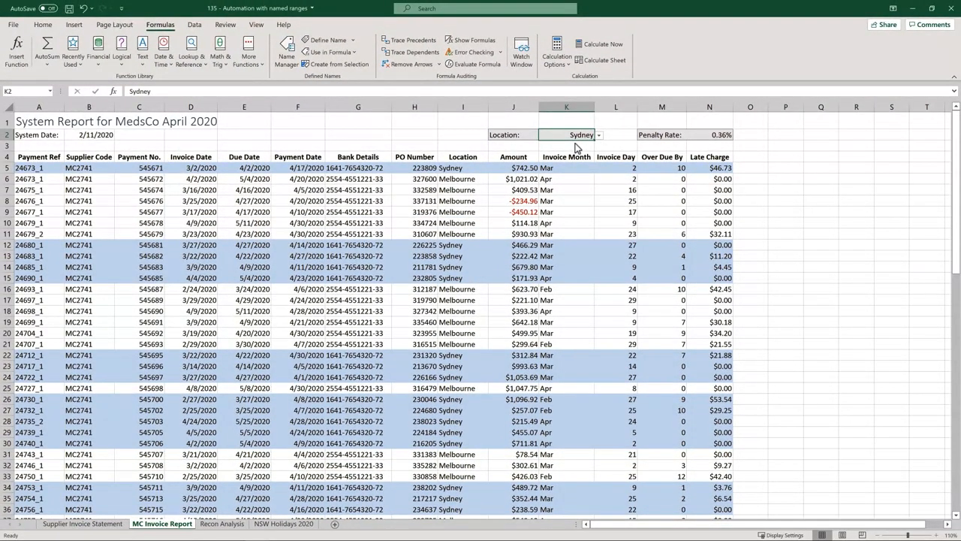
# Enter a COUNTA formula over A8:A18 in cell F8 of the Recon Analysis sheet.
pyautogui.click(217, 523)
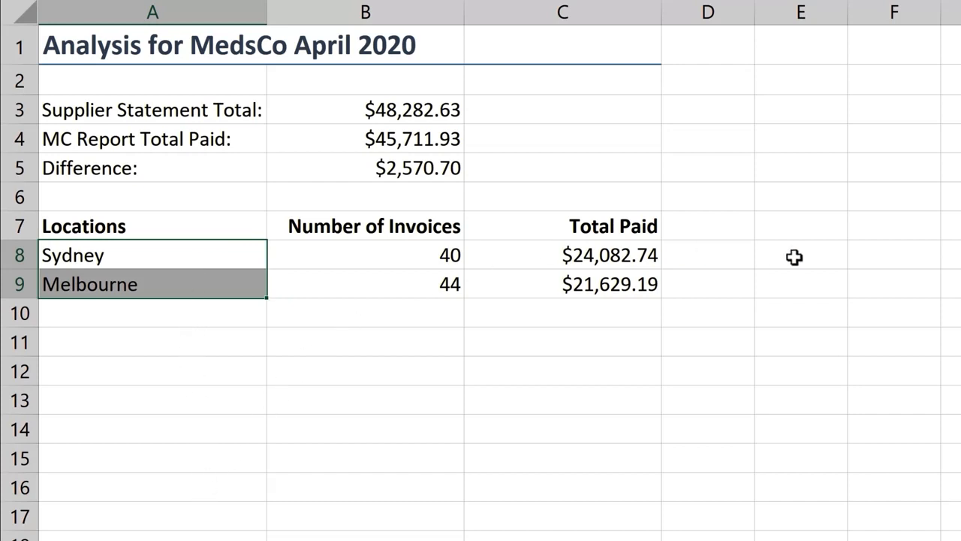
pyautogui.click(888, 255)
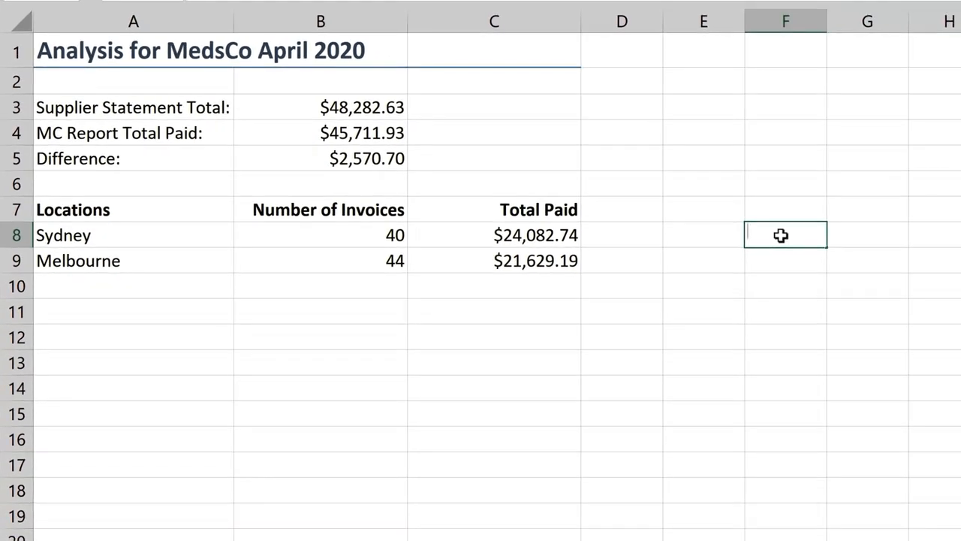
pyautogui.write('=cou')
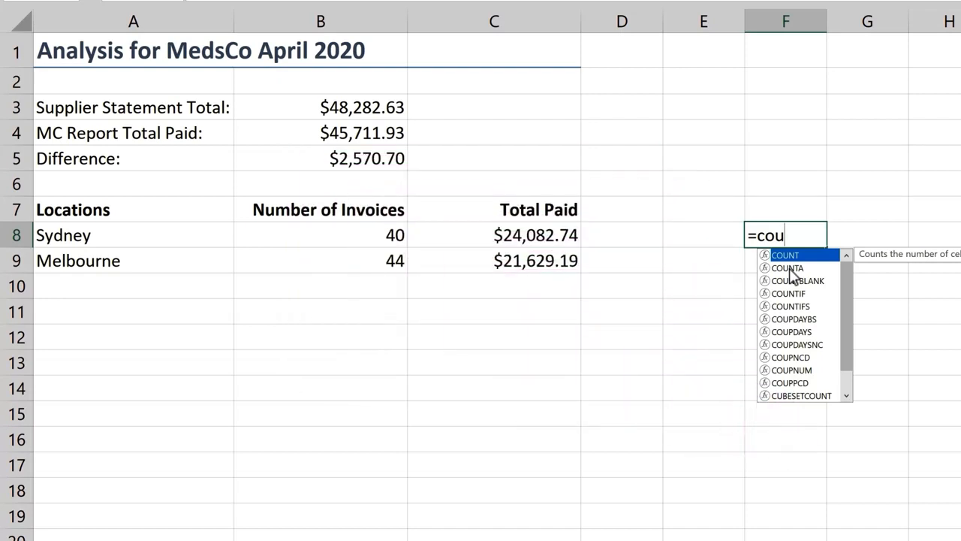
pyautogui.click(790, 272)
pyautogui.doubleClick(790, 269)
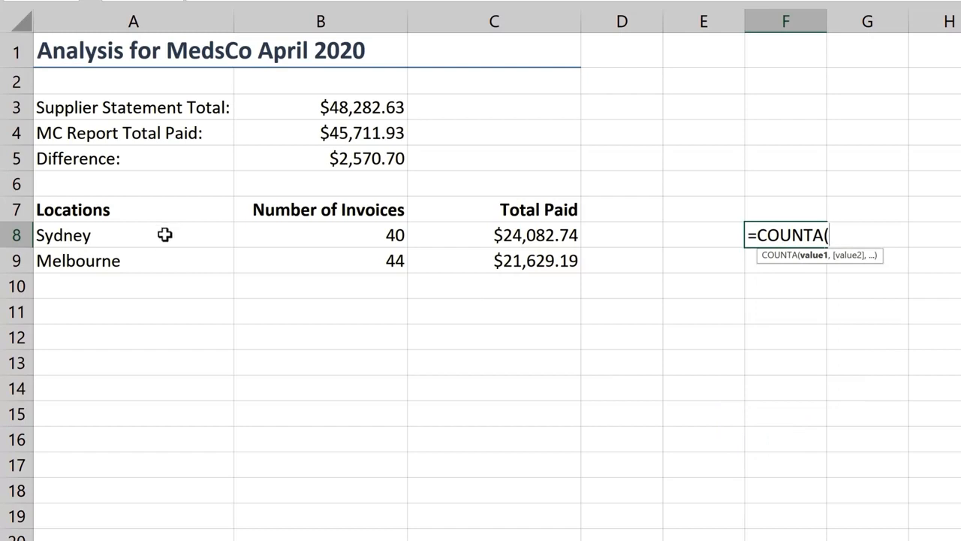
pyautogui.moveTo(165, 235); pyautogui.dragTo(164, 488)
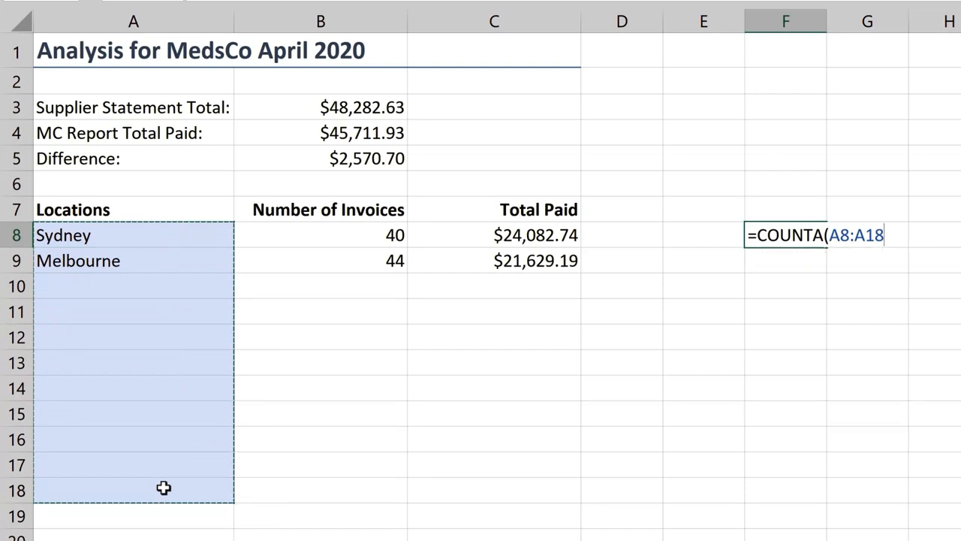
pyautogui.press('Return')
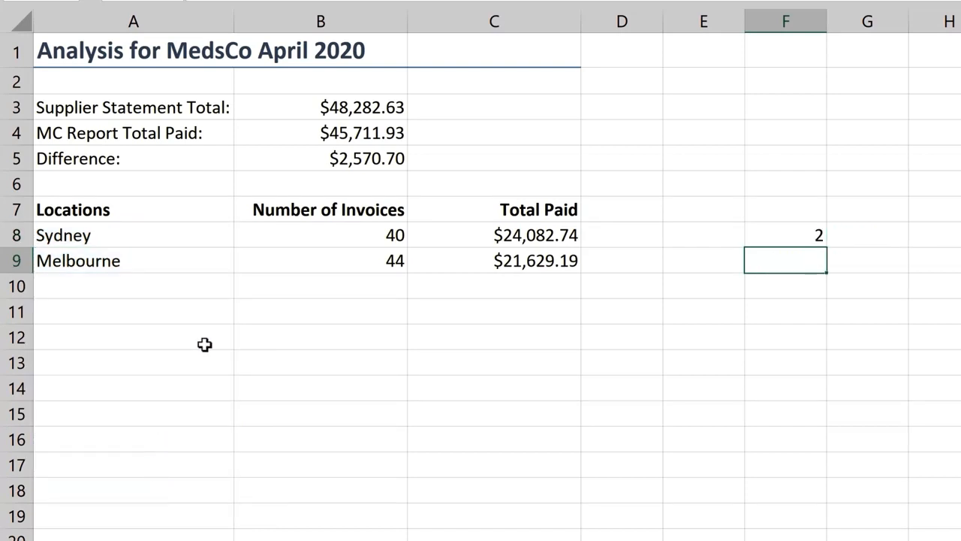
# Test the location count by entering p in cell A10, and undo the entry.
pyautogui.click(179, 284)
pyautogui.write('p')
pyautogui.press('Return')
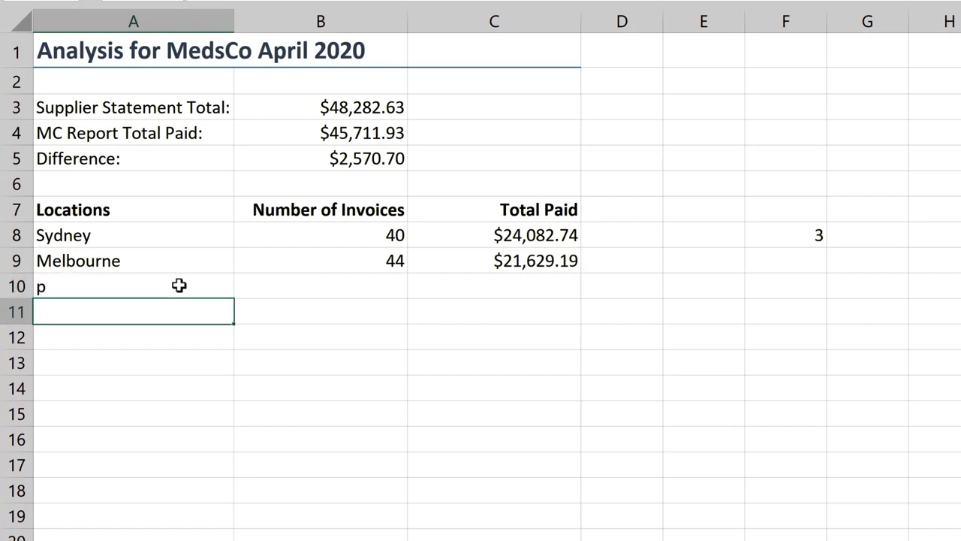
pyautogui.hotkey('ctrl', 'z')
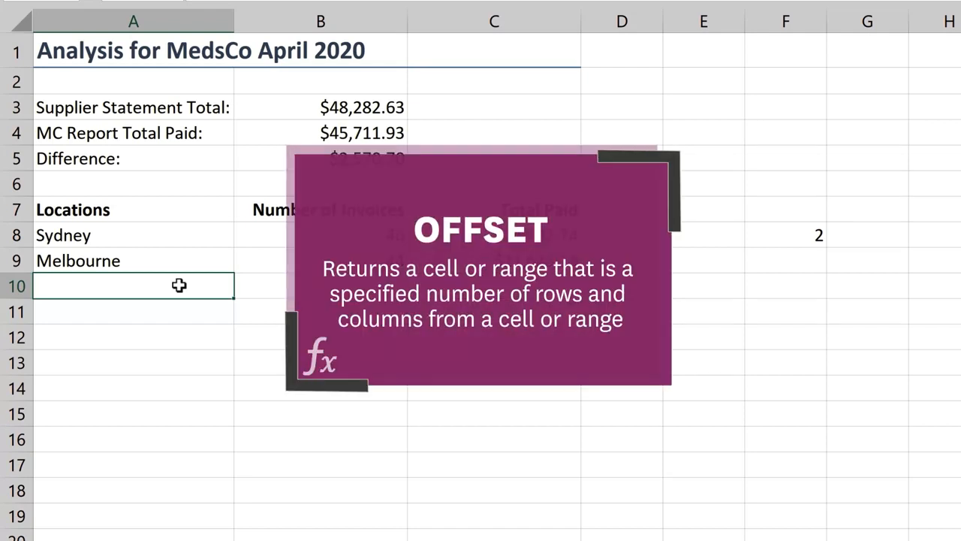
# Edit the Locations name and replace its reference with an OFFSET function that starts from cell A8 on the Recon Analysis sheet.
pyautogui.click(167, 238)
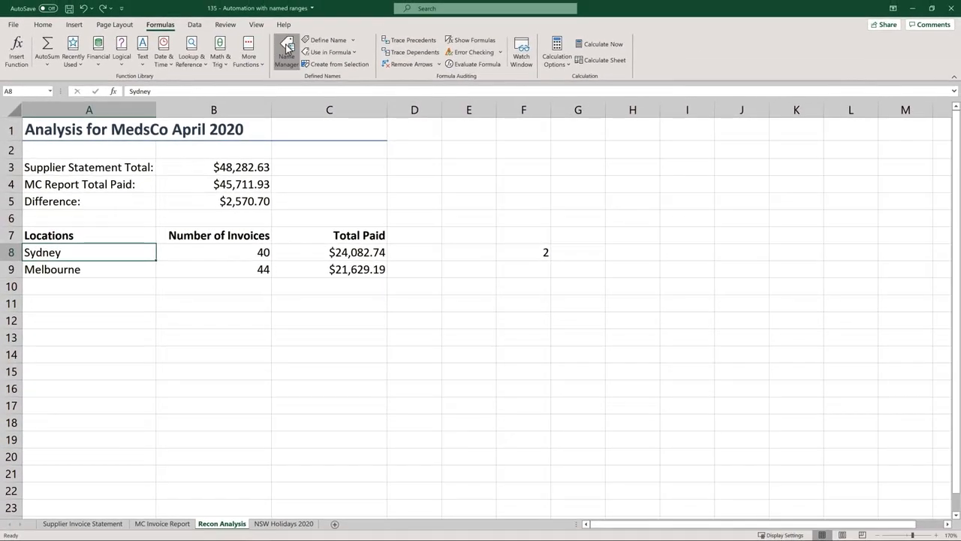
pyautogui.click(286, 50)
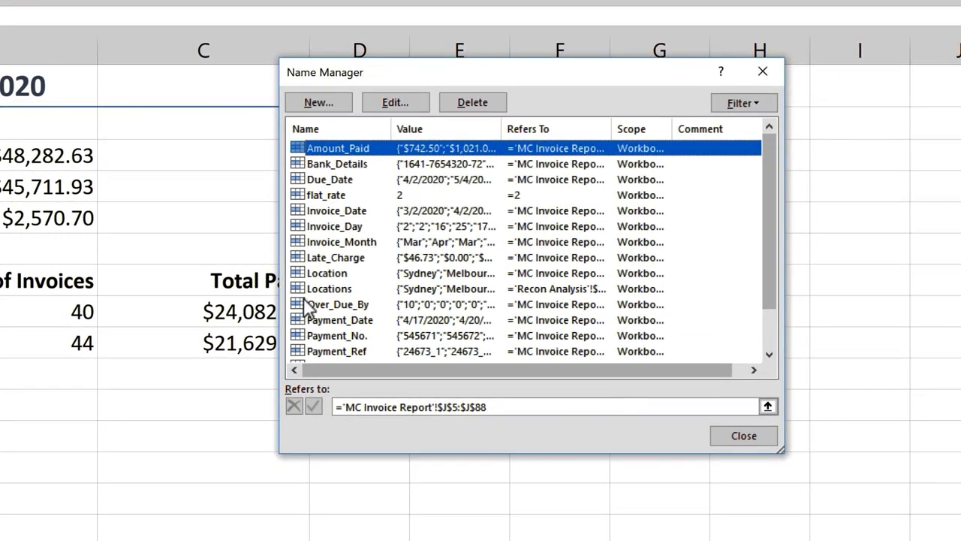
pyautogui.click(314, 285)
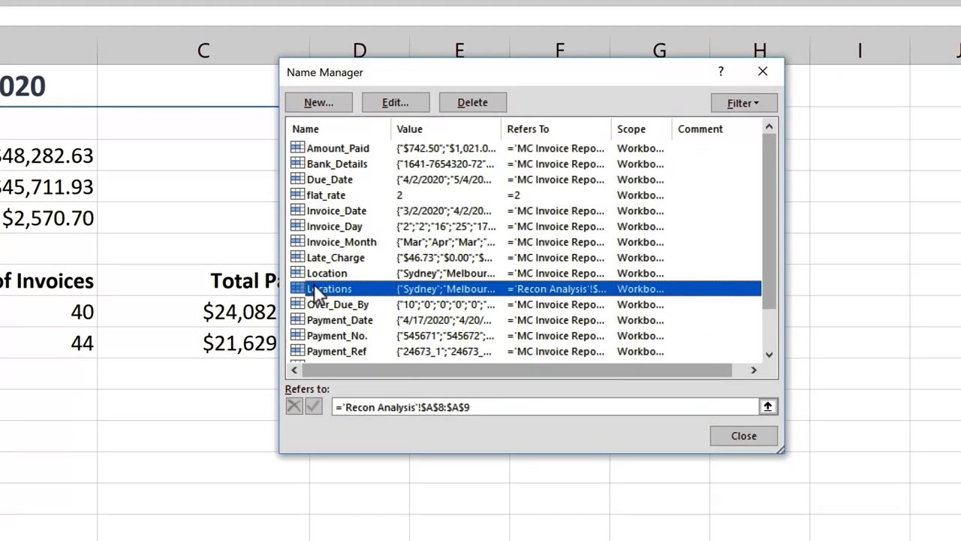
pyautogui.click(408, 103)
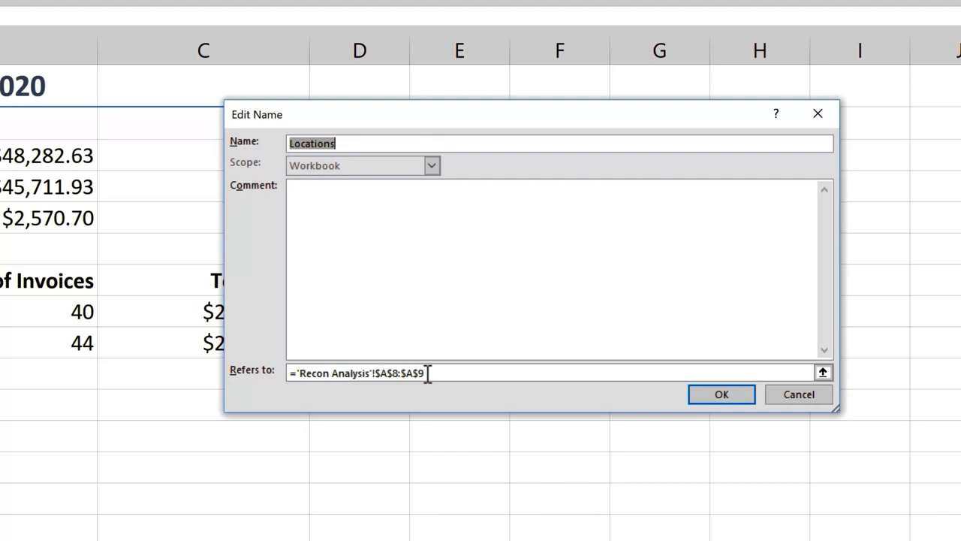
pyautogui.moveTo(430, 373); pyautogui.dragTo(298, 373)
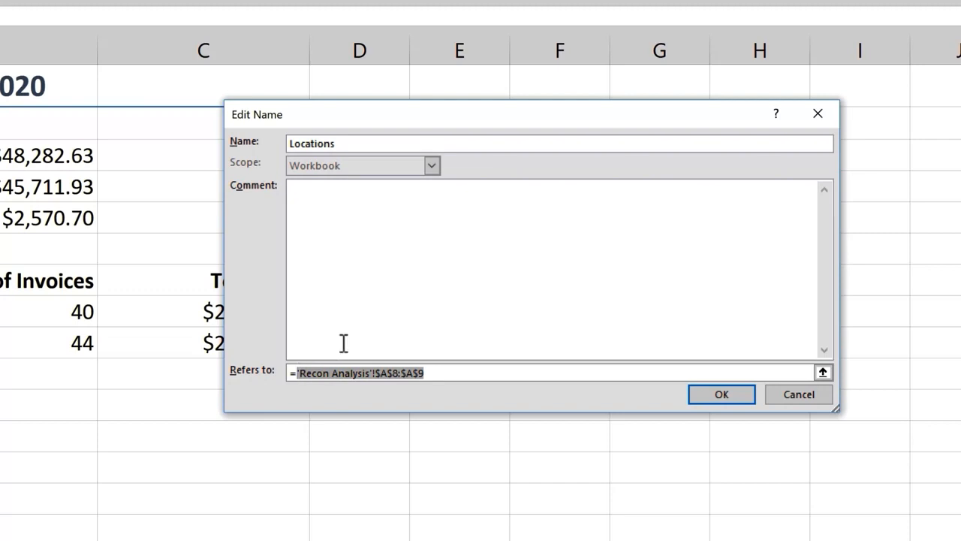
pyautogui.write('offs')
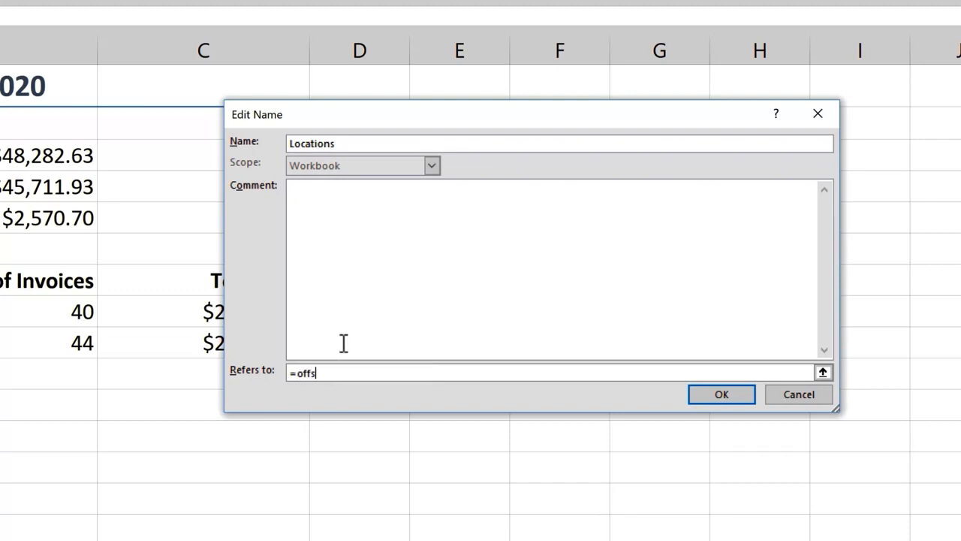
pyautogui.write('et(')
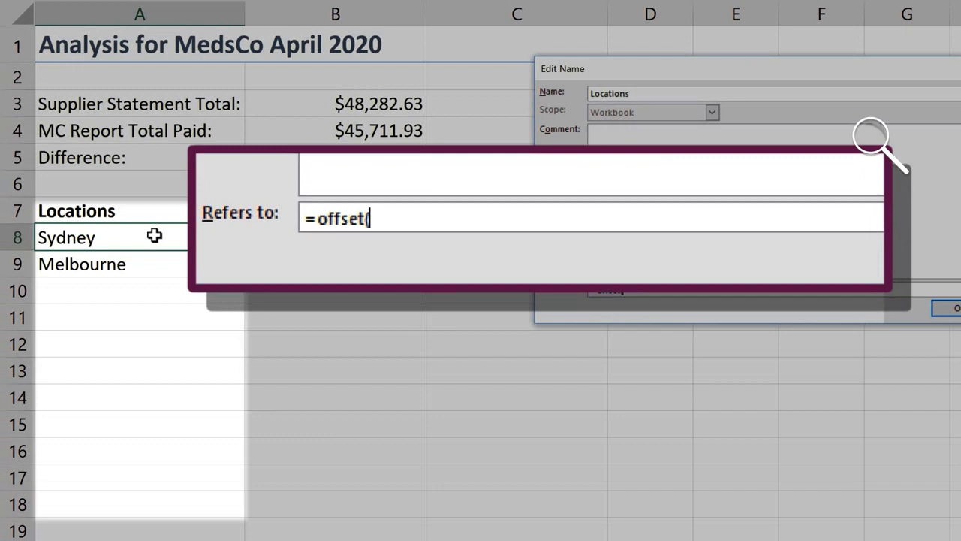
pyautogui.click(154, 235)
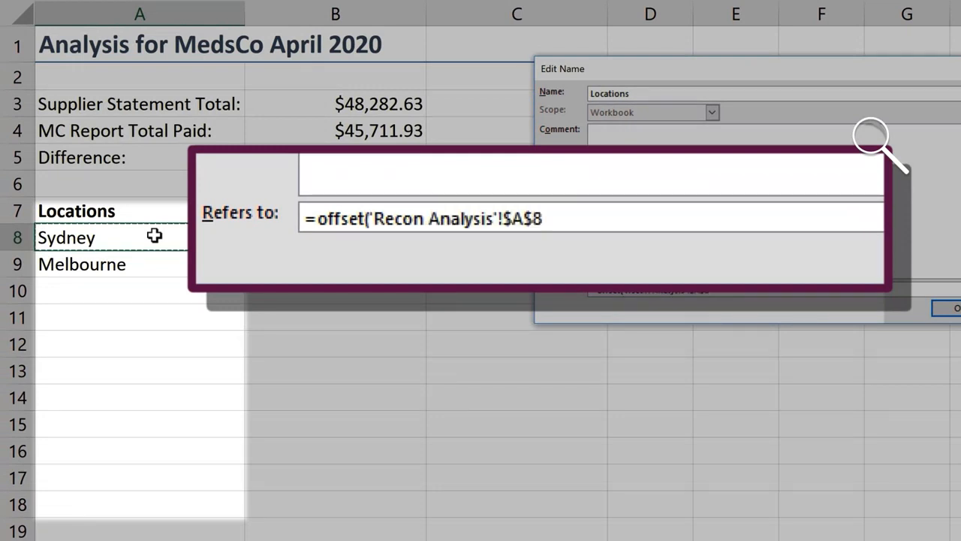
pyautogui.write(',')
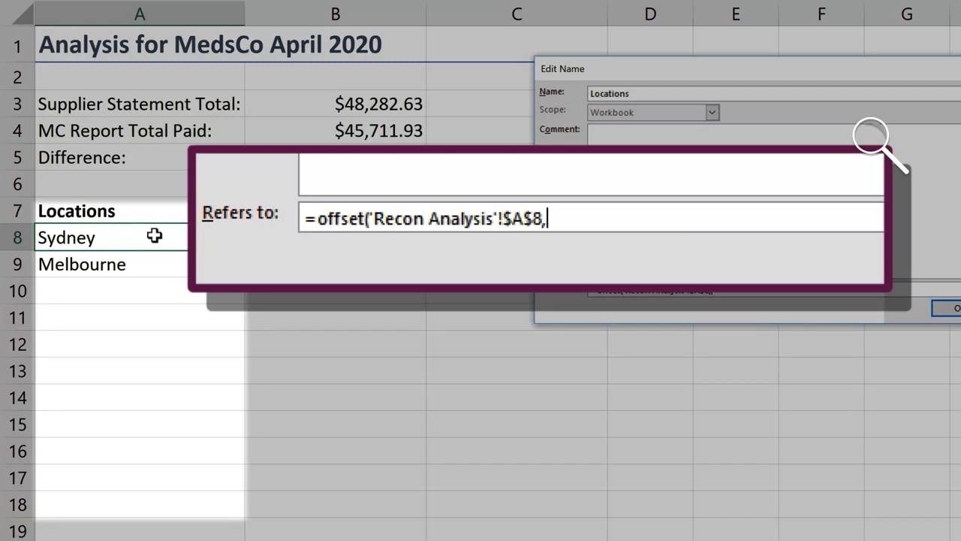
# Complete the OFFSET reference with 0 rows, 0 columns and a COUNTA over $A$8:$A$18 as height, and save the Locations name.
pyautogui.write('0,0,')
pyautogui.write('counta(')
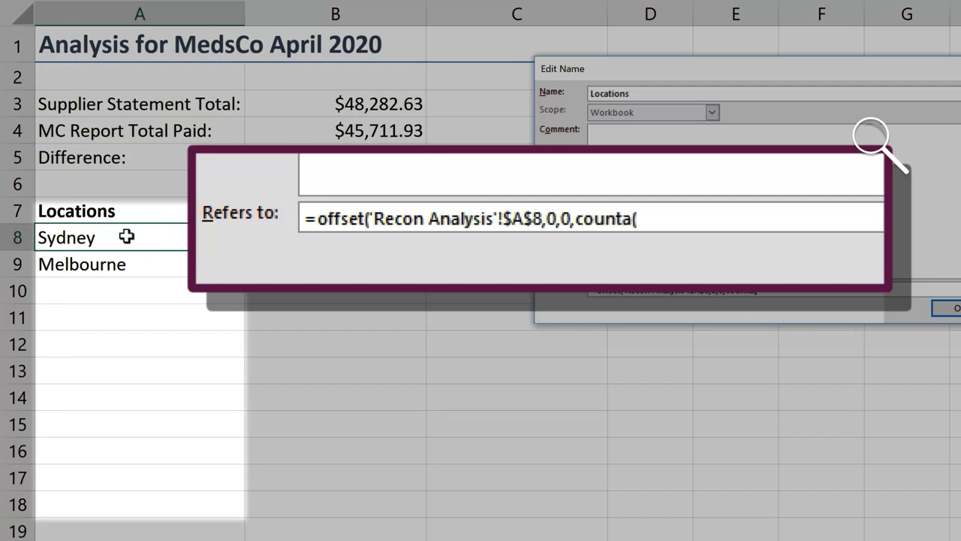
pyautogui.click(125, 236)
pyautogui.moveTo(126, 236); pyautogui.dragTo(135, 487)
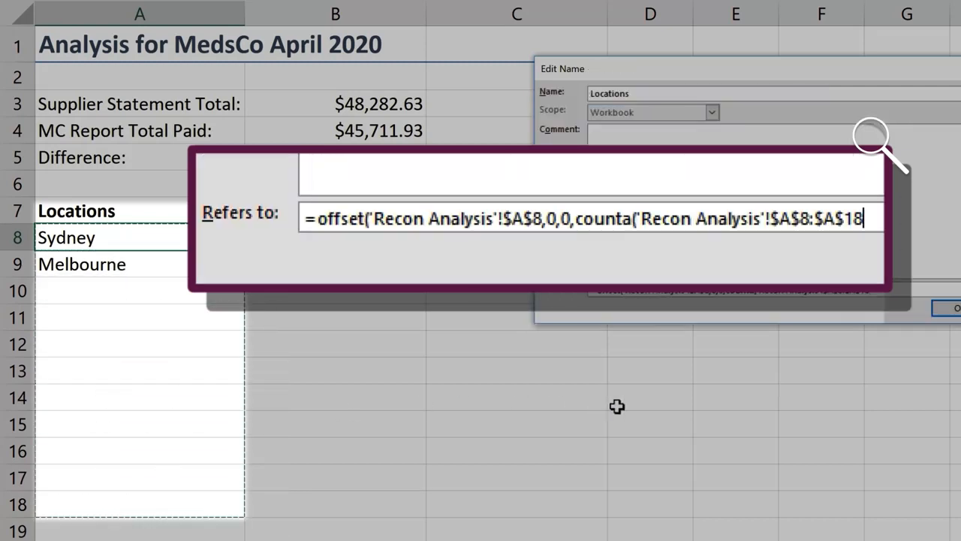
pyautogui.write(')')
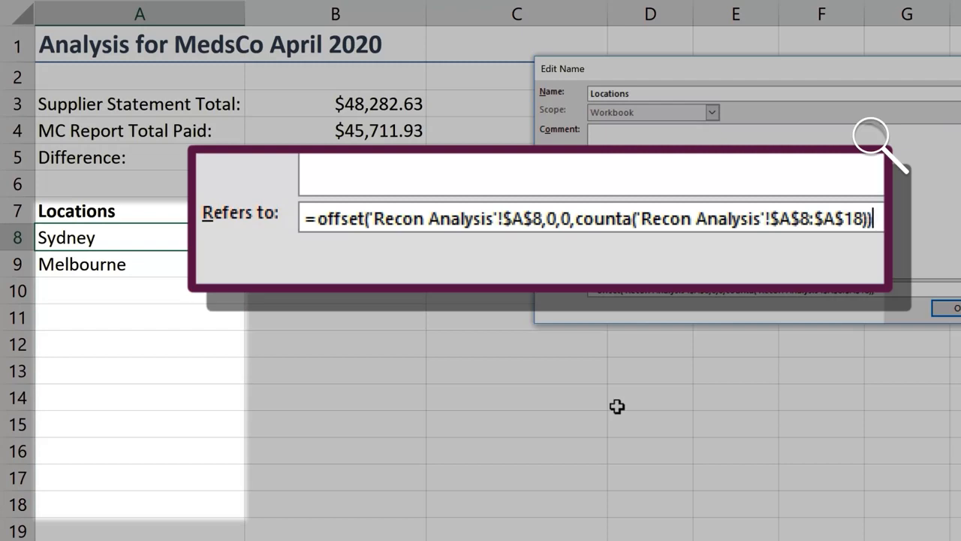
pyautogui.write(')')
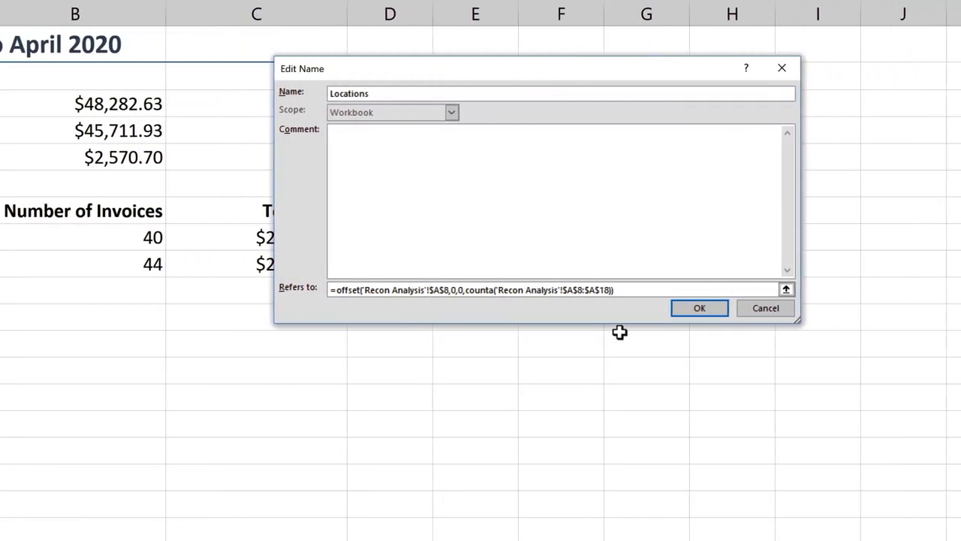
pyautogui.click(835, 308)
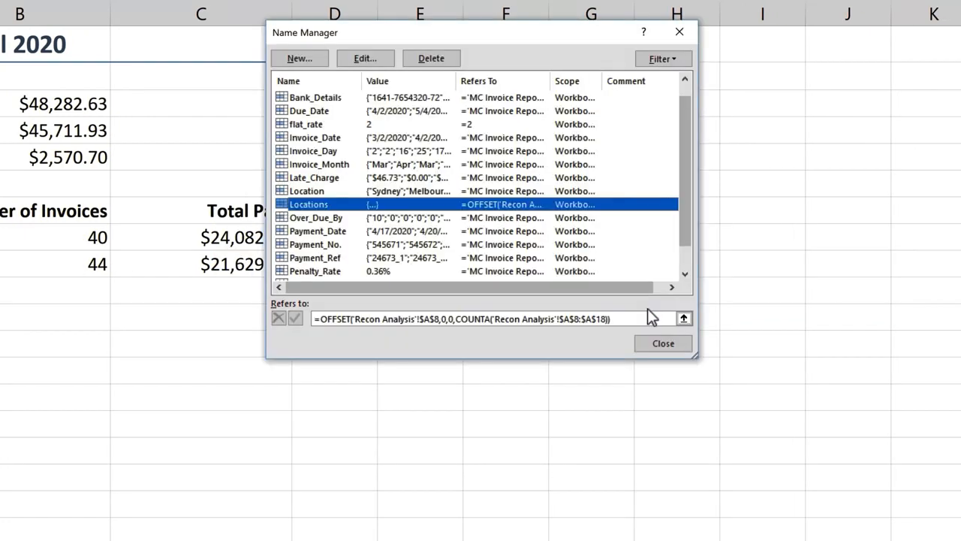
pyautogui.click(665, 348)
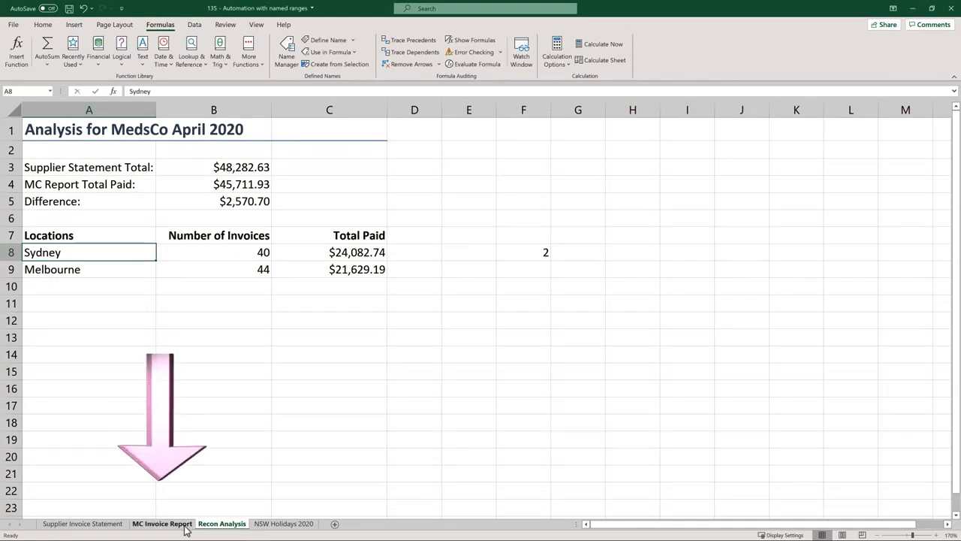
# Check the options in the Location dropdown of cell K2 on the MC Invoice Report sheet.
pyautogui.click(186, 523)
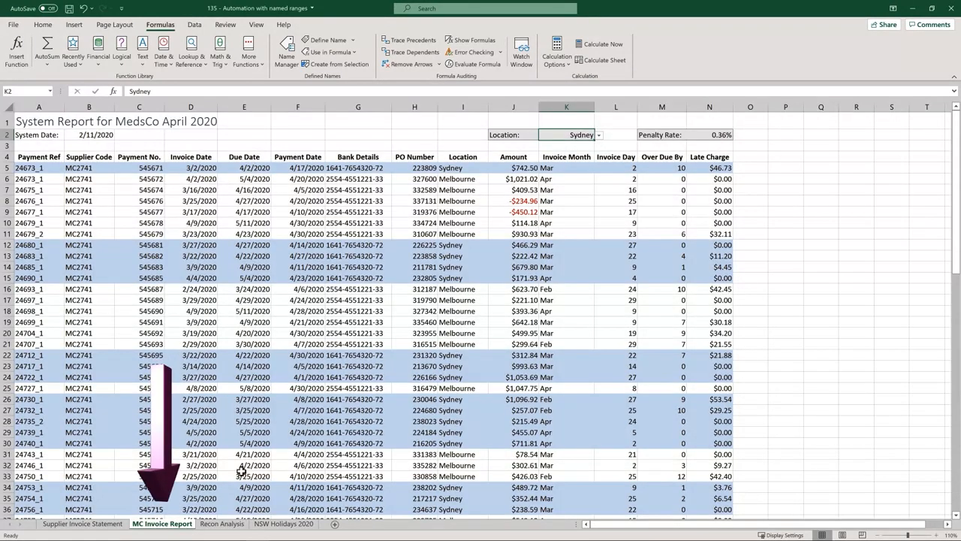
pyautogui.click(600, 135)
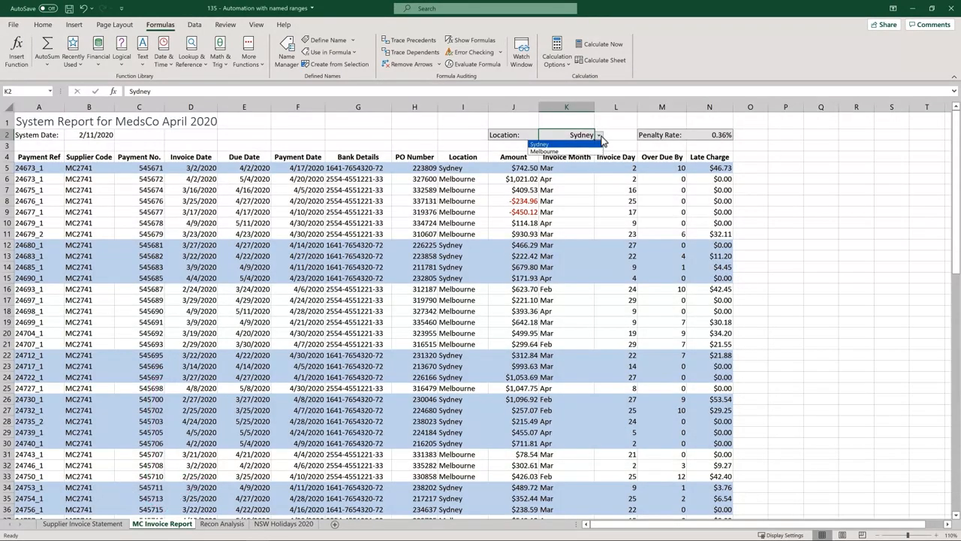
pyautogui.click(600, 141)
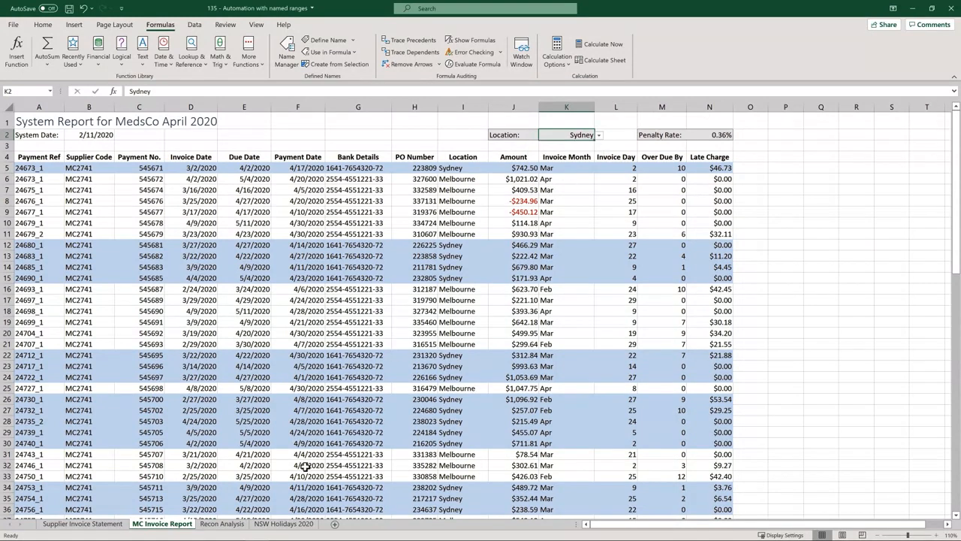
# Add Perth as a new location in cell A10 of the Recon Analysis sheet.
pyautogui.click(237, 528)
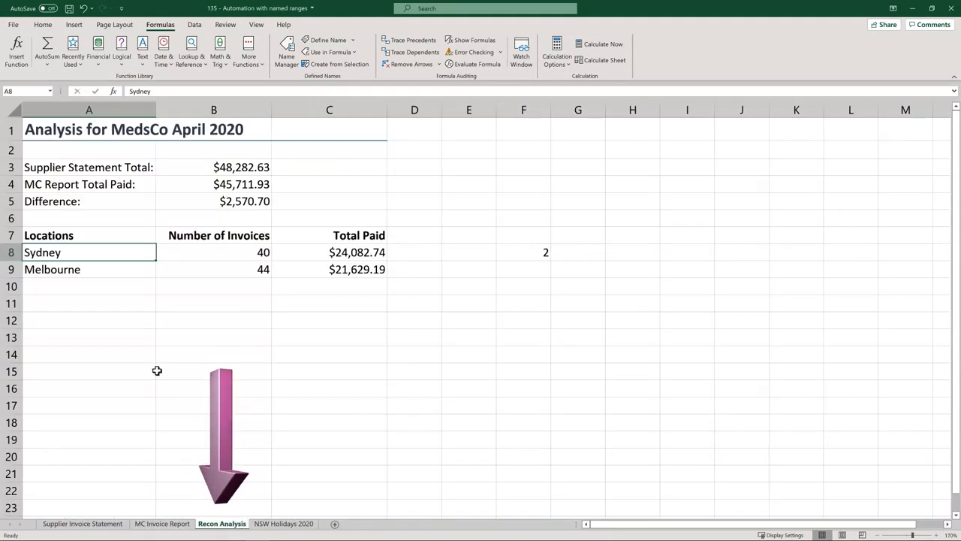
pyautogui.click(100, 286)
pyautogui.write('P')
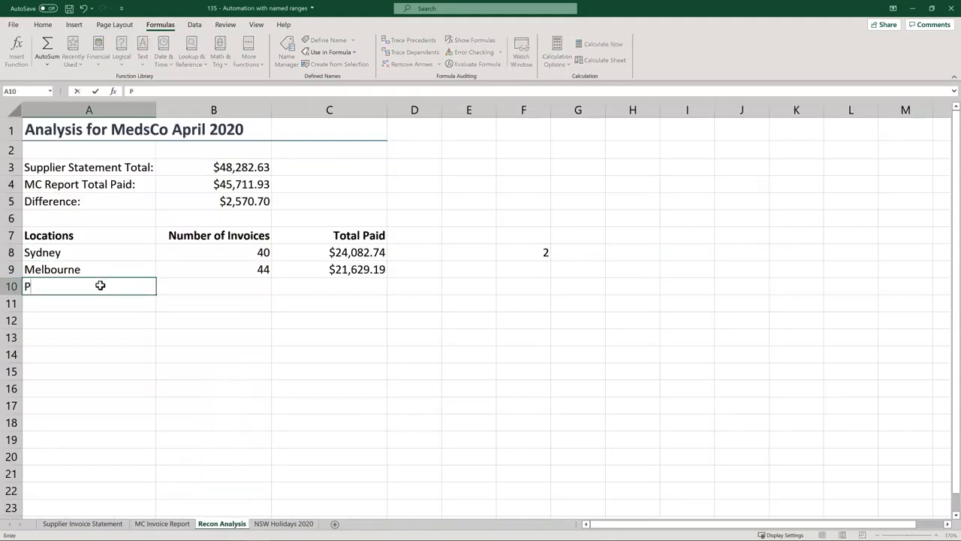
pyautogui.write('erth')
pyautogui.press('Return')
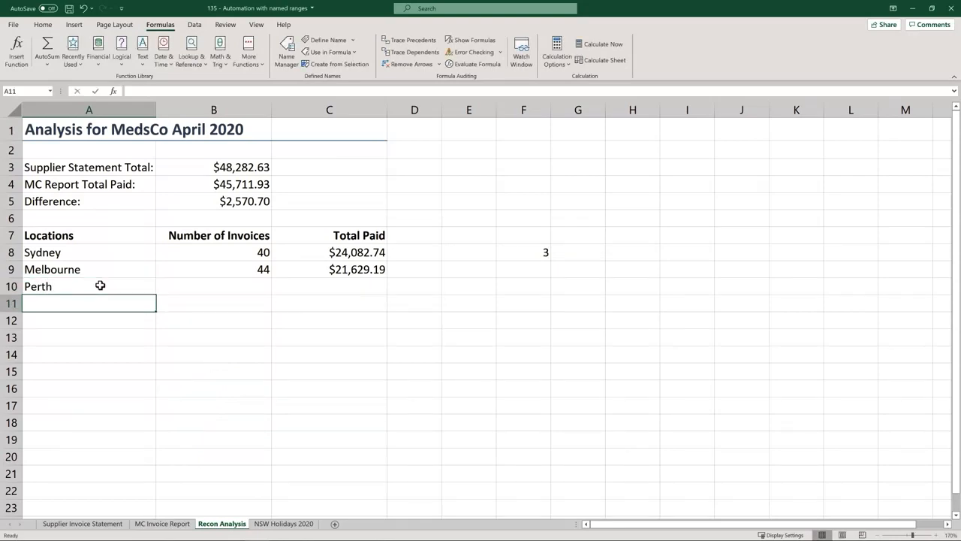
# Return to the MC Invoice Report sheet and check whether the Location dropdown in K2 offers Perth.
pyautogui.click(187, 526)
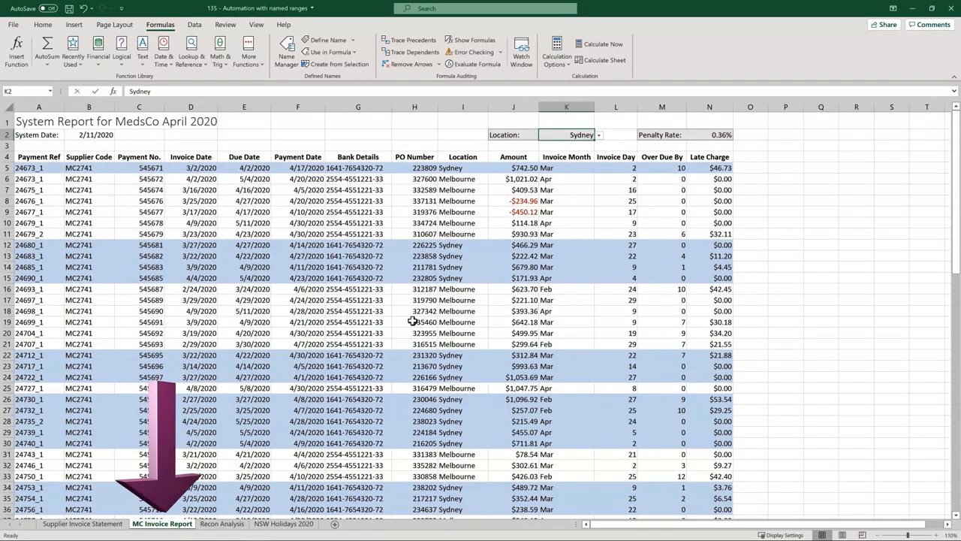
pyautogui.click(599, 135)
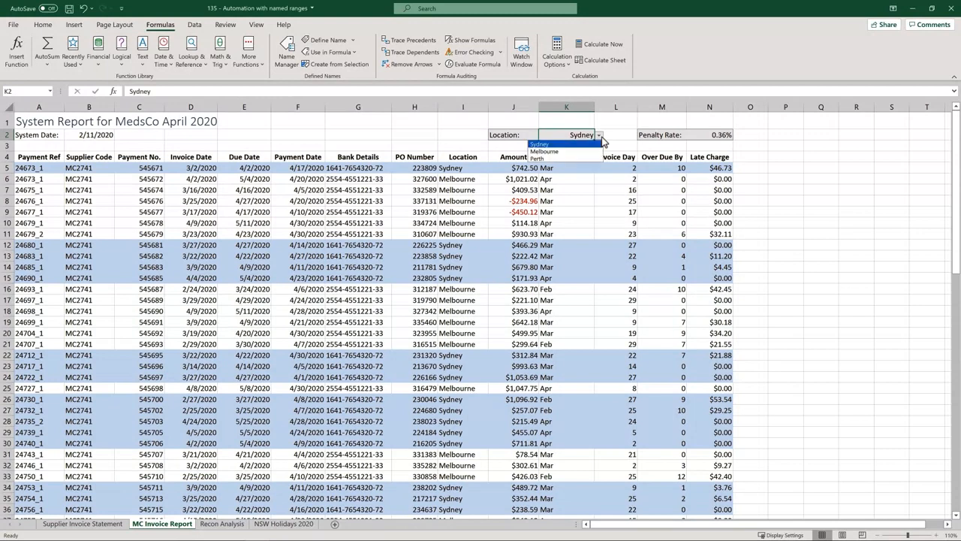